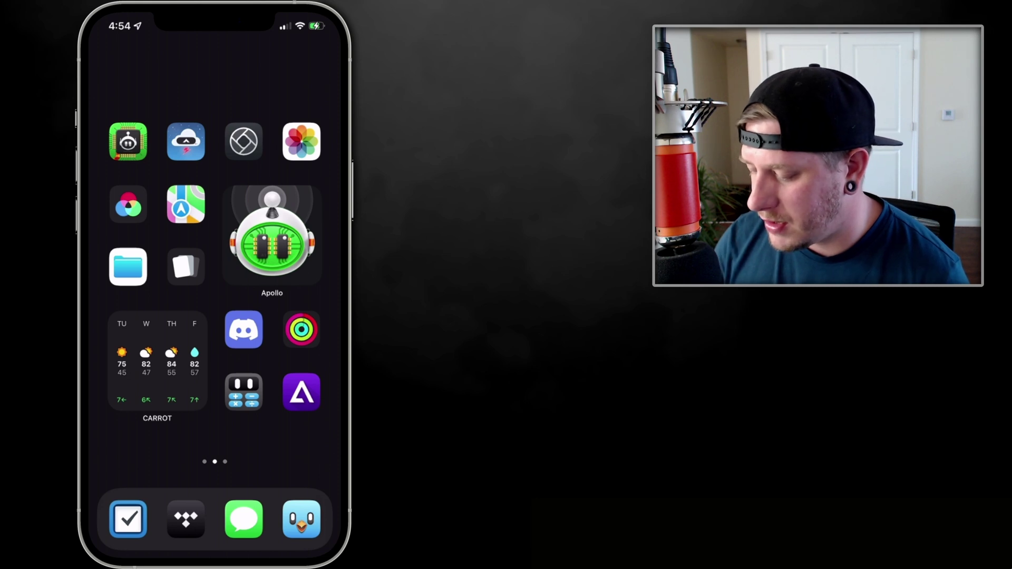
- Remove the Apollo widget from the home screen
{"action": "right_click", "coordinate": [272, 234]}
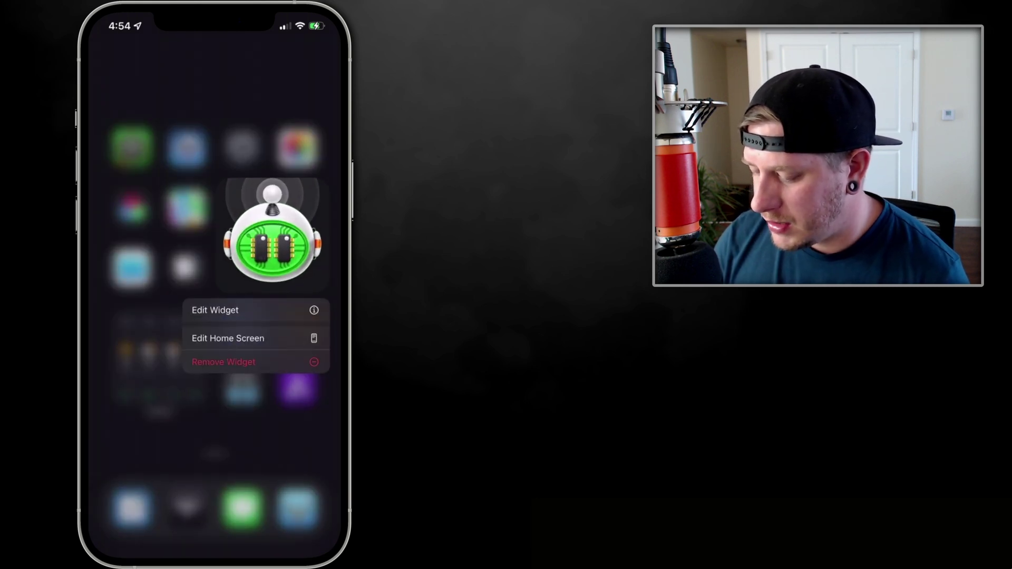
{"action": "left_click", "coordinate": [223, 362]}
{"action": "left_click", "coordinate": [255, 317]}
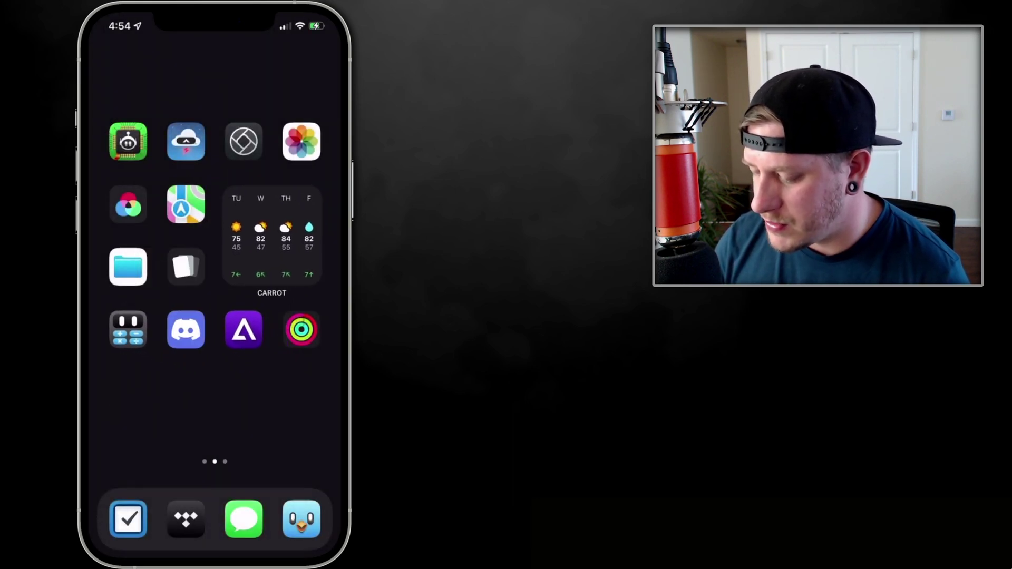
- Add the Motivation quote widget at middle-right and shift the Apollo icon within the top rows
{"action": "right_click", "coordinate": [214, 412]}
{"action": "left_click", "coordinate": [117, 33]}
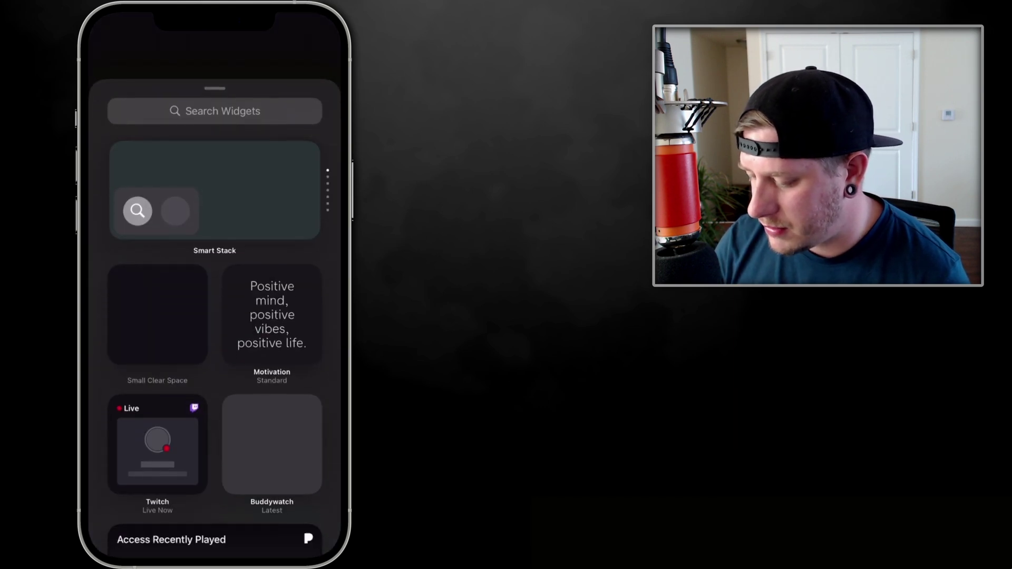
{"action": "left_click", "coordinate": [272, 315]}
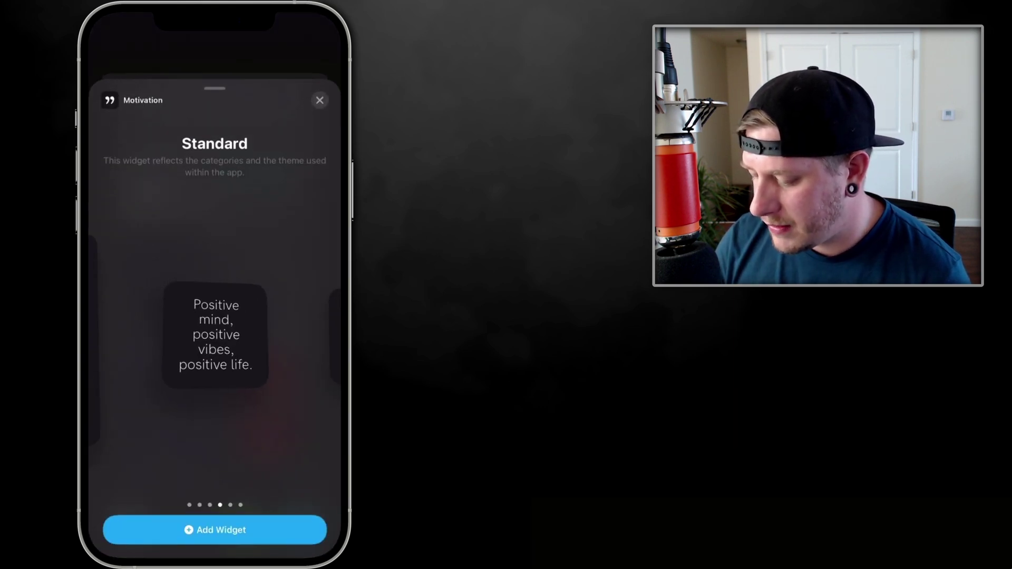
{"action": "left_click", "coordinate": [214, 529]}
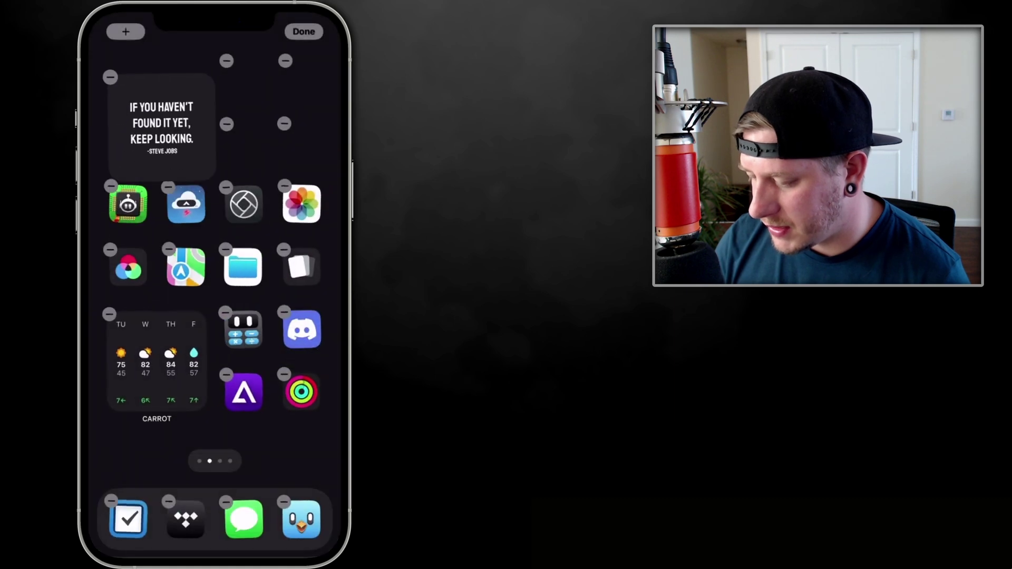
{"action": "left_click_drag", "start_coordinate": [158, 111], "coordinate": [281, 246]}
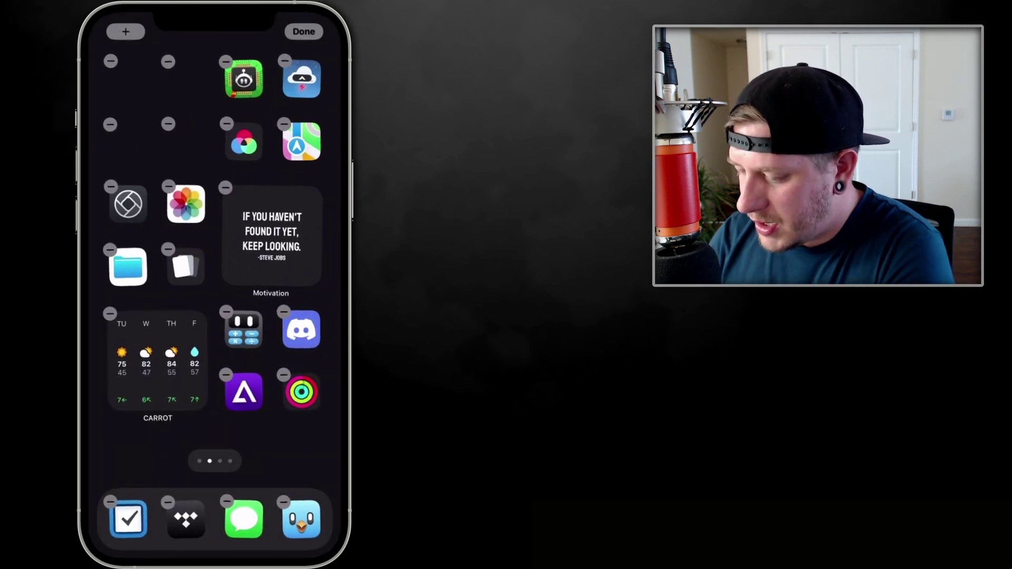
{"action": "left_click_drag", "start_coordinate": [243, 78], "coordinate": [171, 133]}
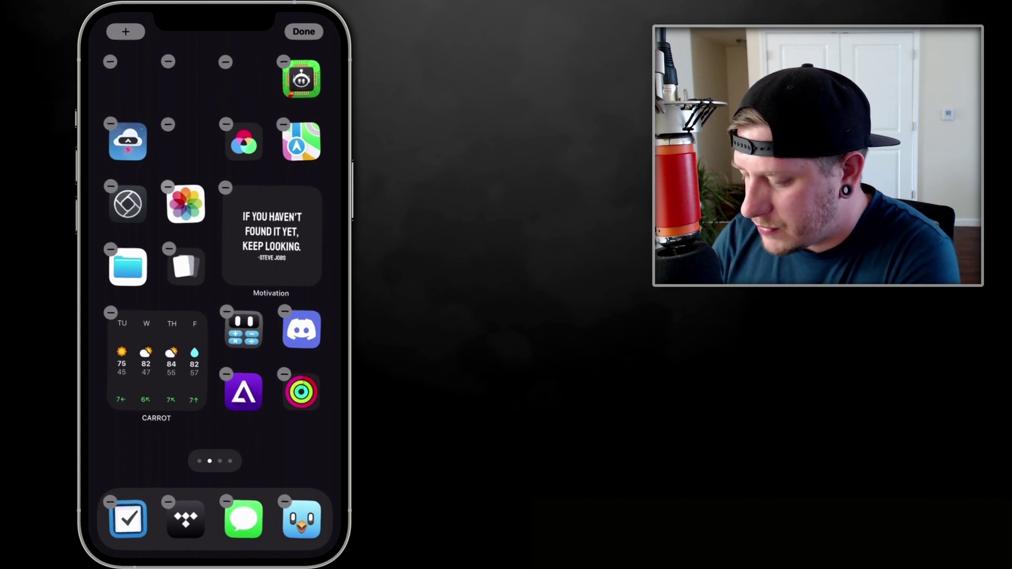
{"action": "left_click", "coordinate": [304, 31]}
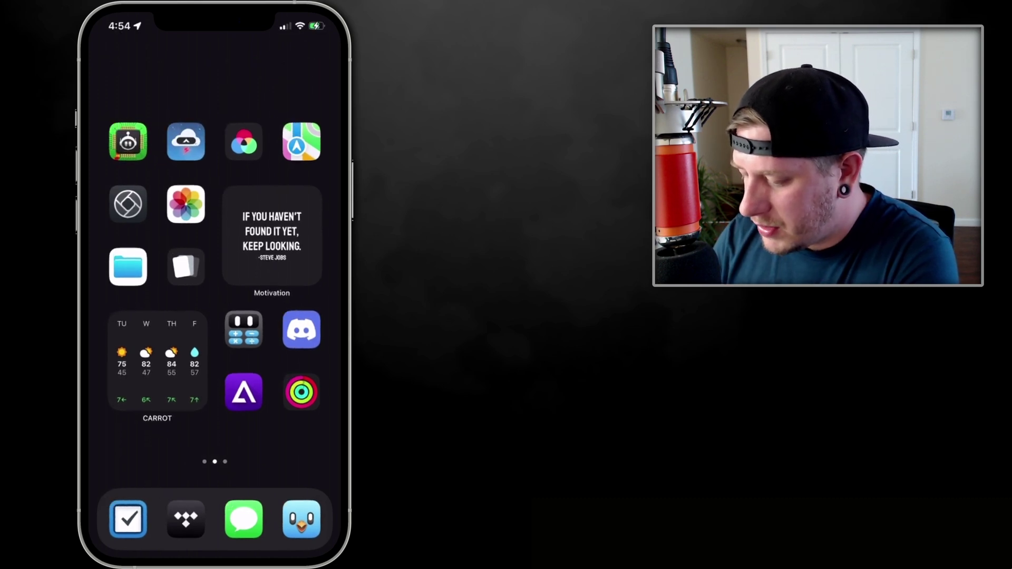
{"action": "left_click", "coordinate": [272, 234]}
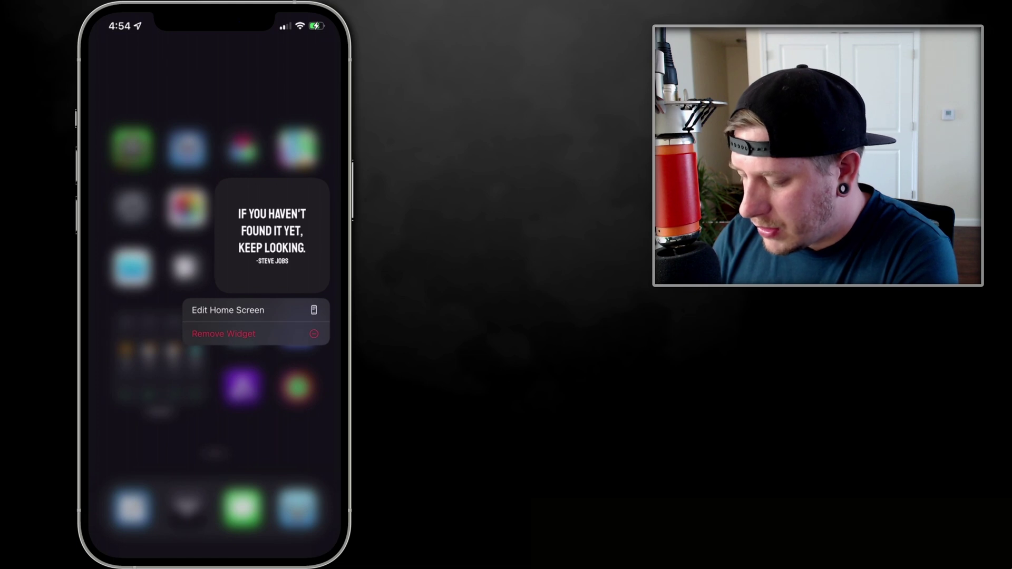
{"action": "left_click", "coordinate": [159, 443]}
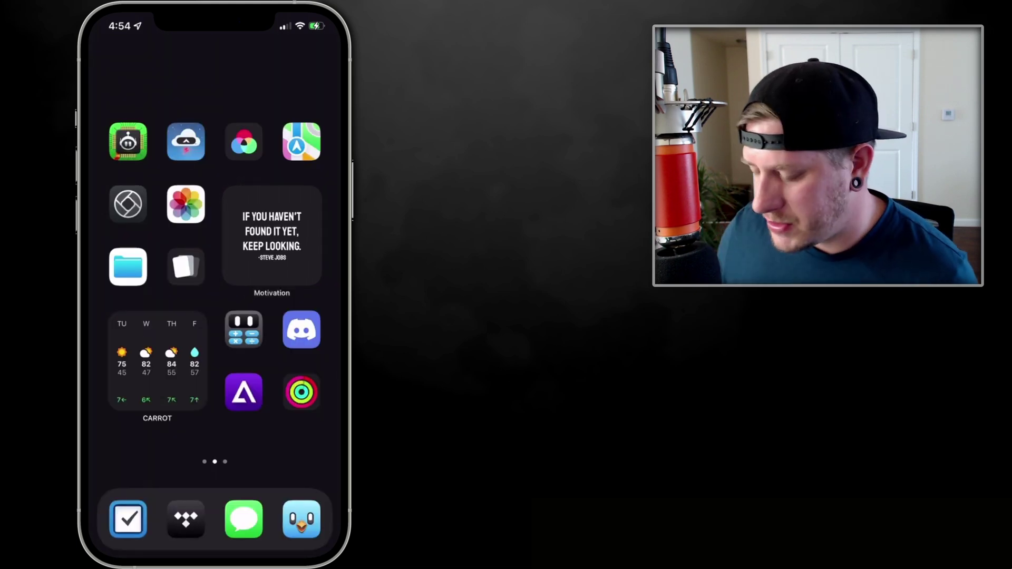